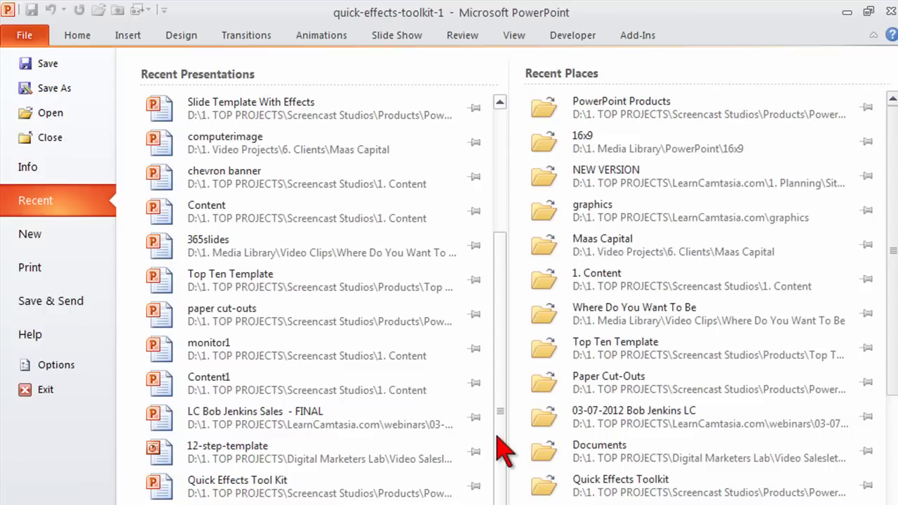
# Open the quick-effects-toolkit-1 presentation from the recent presentations list
pyautogui.click(345, 491)
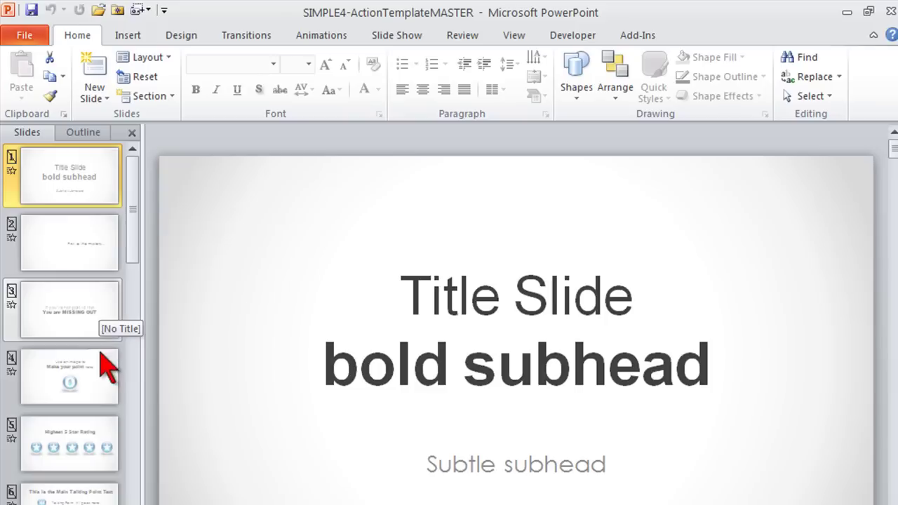
# Display the Highest 5 Star Rating slide in SIMPLE4-ActionTemplateMASTER
pyautogui.scroll(-1, 49, 371)
pyautogui.click(48, 371)
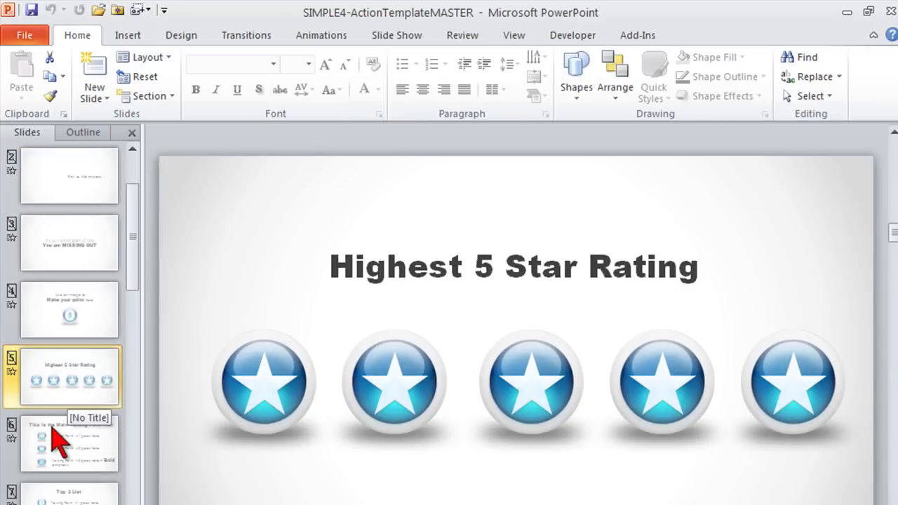
# Show slide 5, Highest 5 Star Rating, and select its first star picture
pyautogui.click(94, 392)
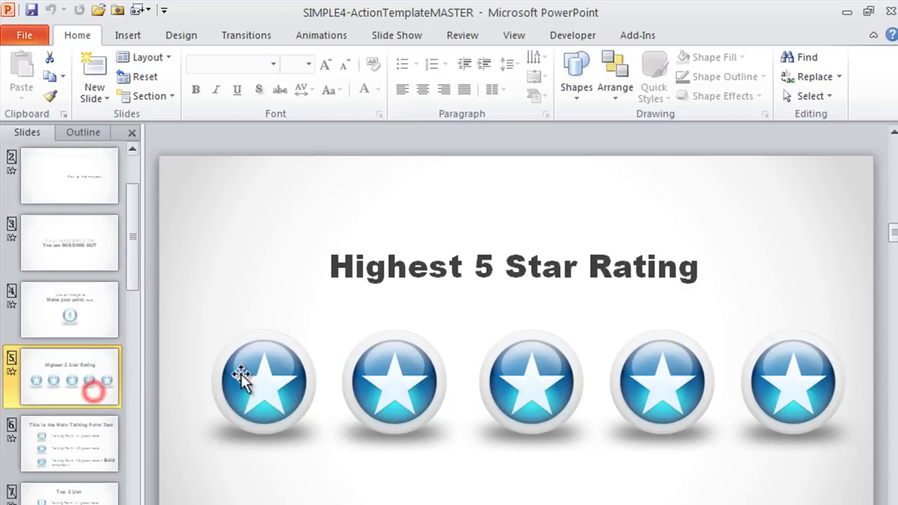
pyautogui.click(244, 376)
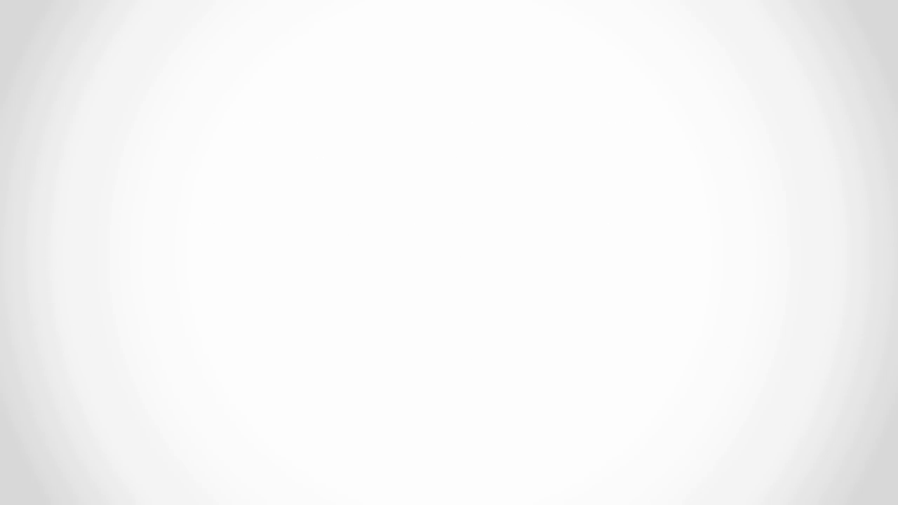
# Exit the slide show, open the Animation Pane and select TextBox 1's first animation
pyautogui.press('Escape')
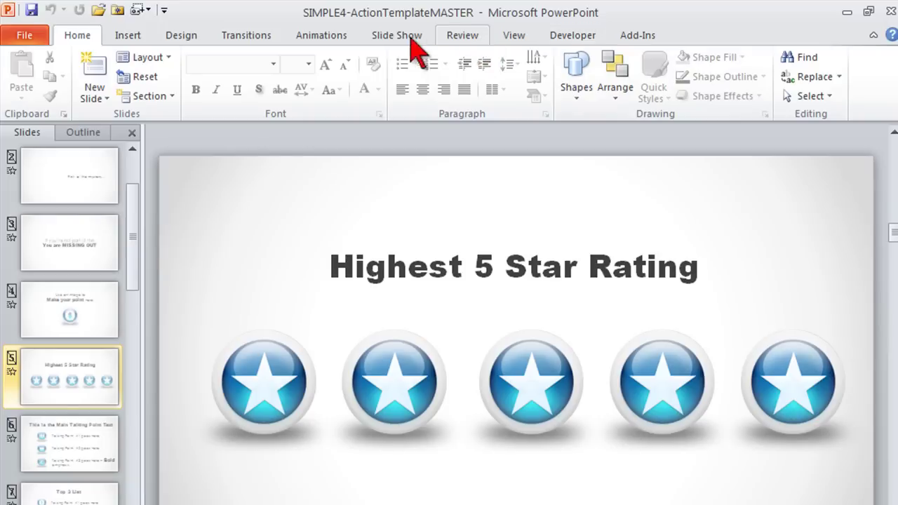
pyautogui.click(334, 41)
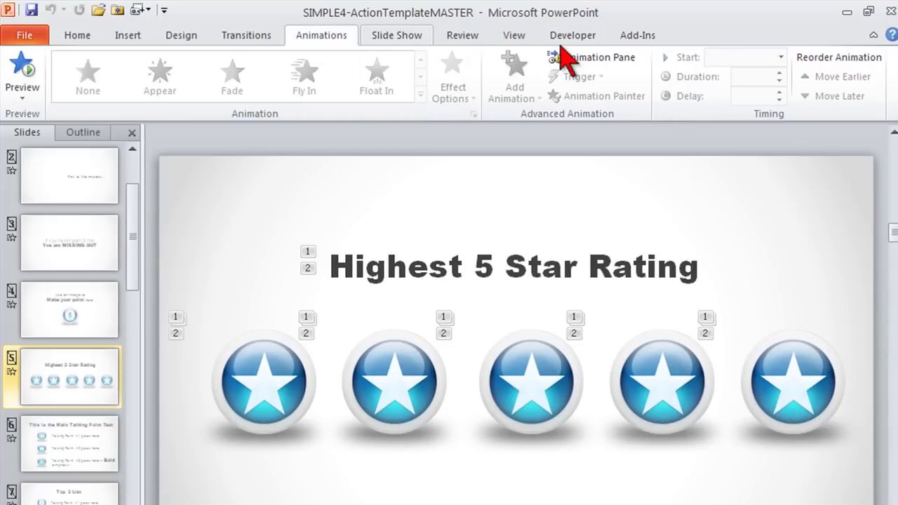
pyautogui.click(581, 58)
pyautogui.click(774, 193)
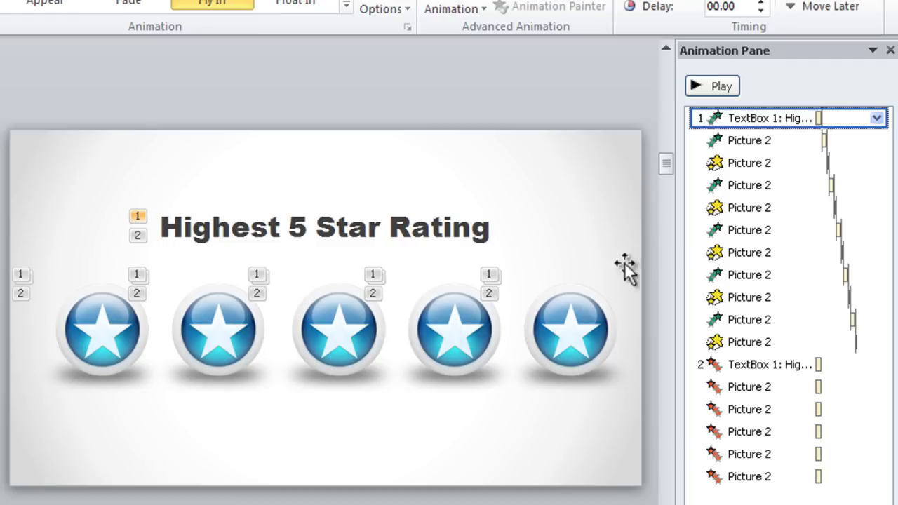
# Inspect TextBox 1's Fly In effect options, cancel unchanged, and close the Animation Pane
pyautogui.click(877, 118)
pyautogui.click(818, 212)
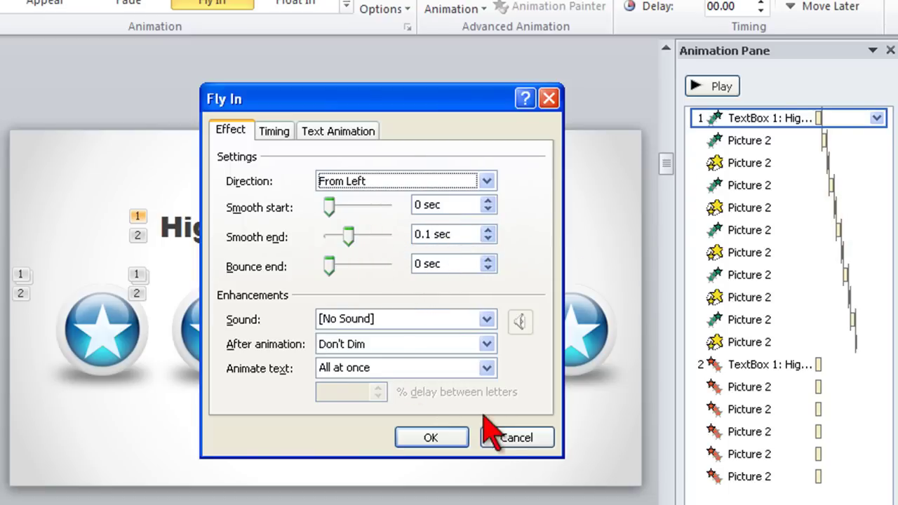
pyautogui.click(504, 441)
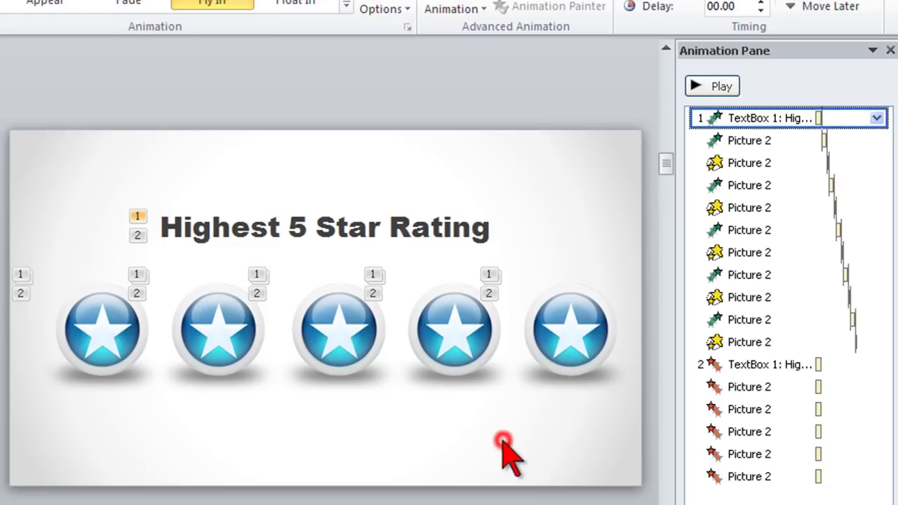
pyautogui.click(570, 203)
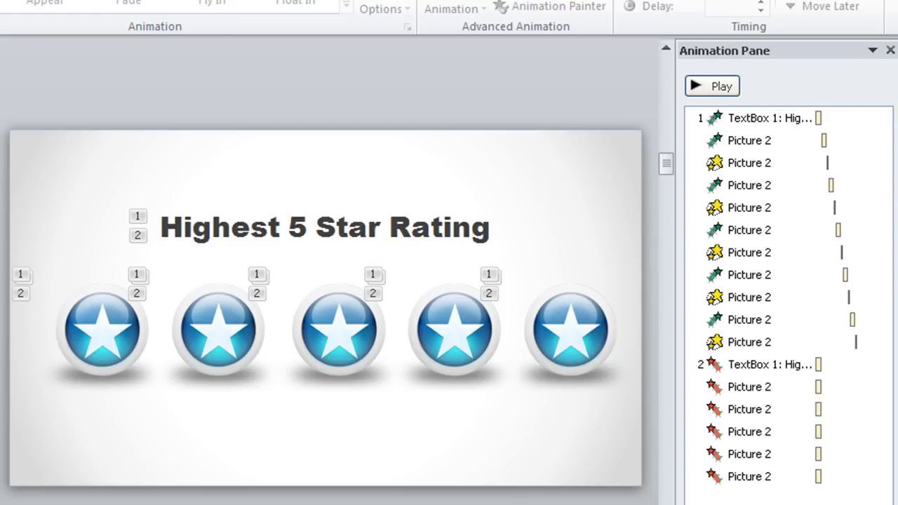
pyautogui.click(890, 51)
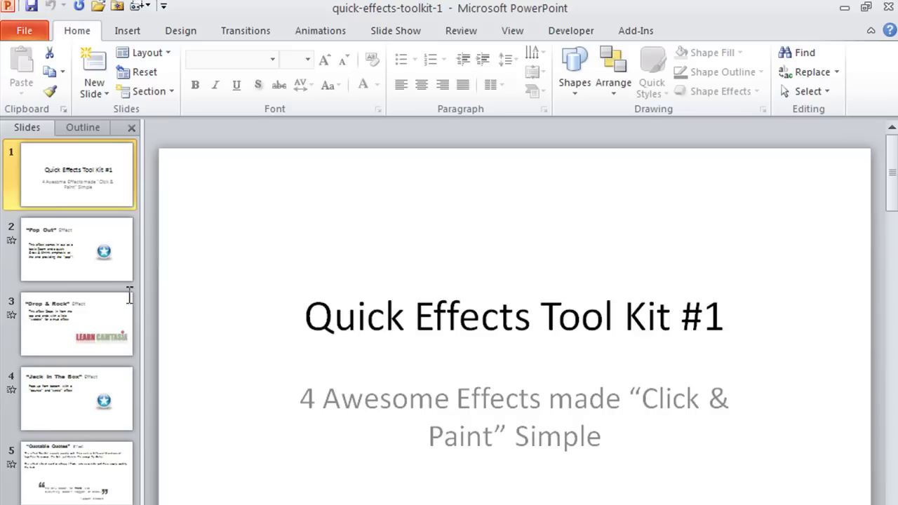
# Browse the Pop Out, Drop & Rock, Jack In The Box and Quotable Quotes slides, ending on Pop Out
pyautogui.click(124, 273)
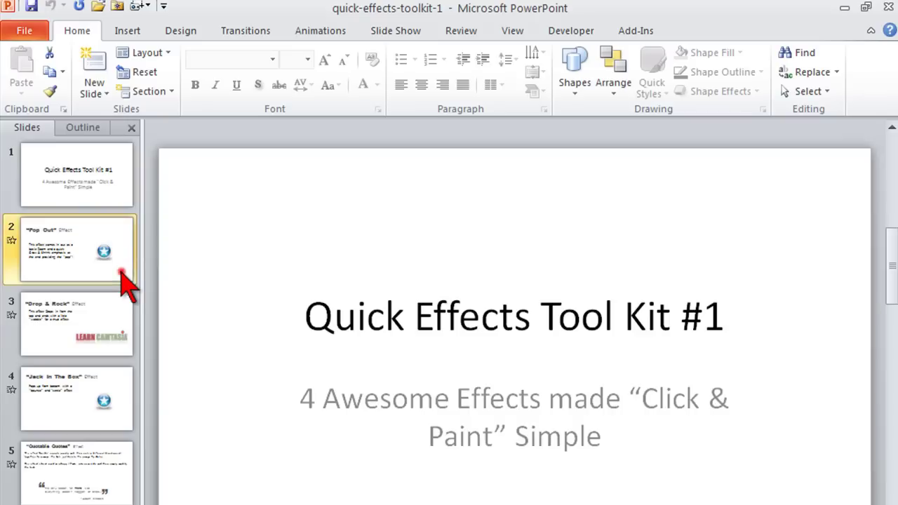
pyautogui.click(125, 323)
pyautogui.click(126, 383)
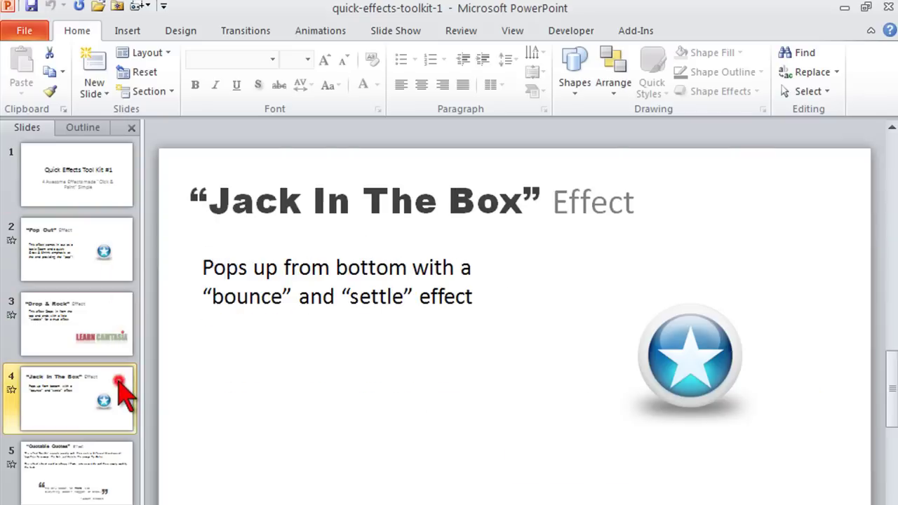
pyautogui.click(120, 467)
pyautogui.click(116, 274)
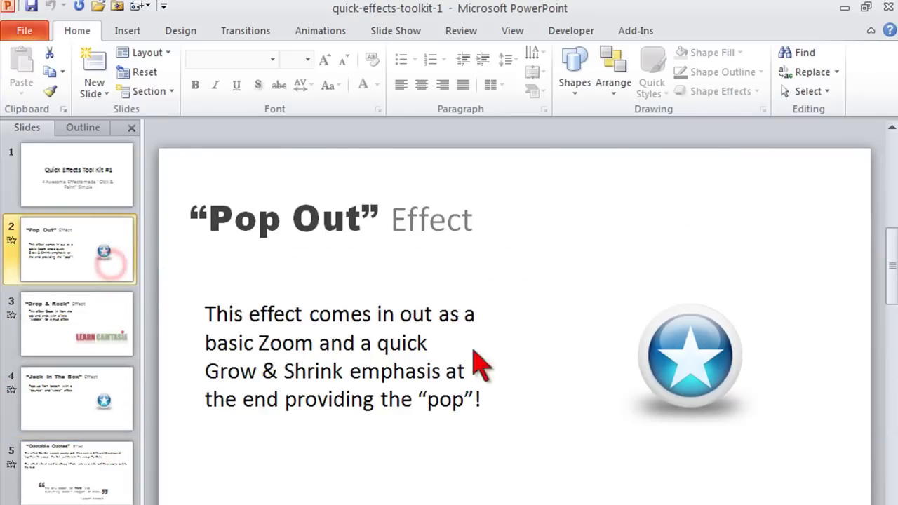
# Select the Pop Out star and show its animations in the Animation Pane
pyautogui.click(691, 358)
pyautogui.click(308, 33)
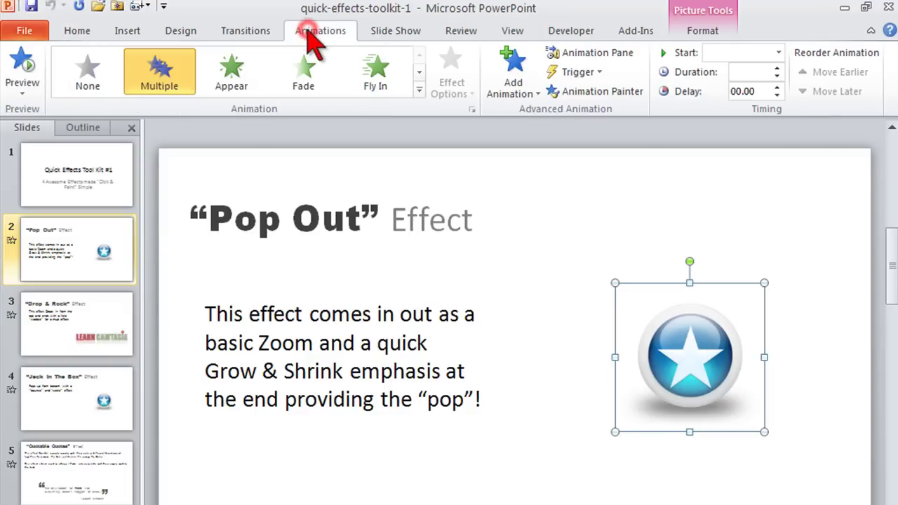
pyautogui.click(593, 53)
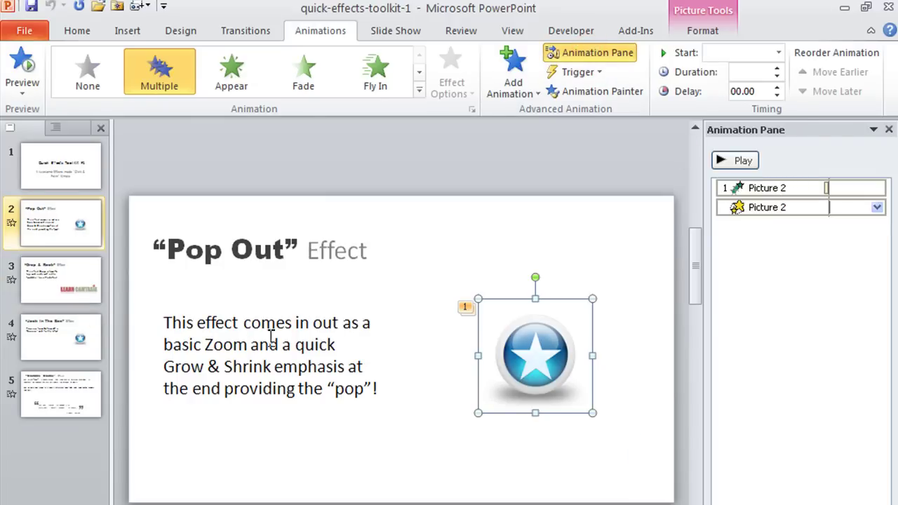
# Review the Drop & Rock, Jack In The Box, Quotable Quotes and Pop Out animations, then go to slide 1
pyautogui.click(60, 296)
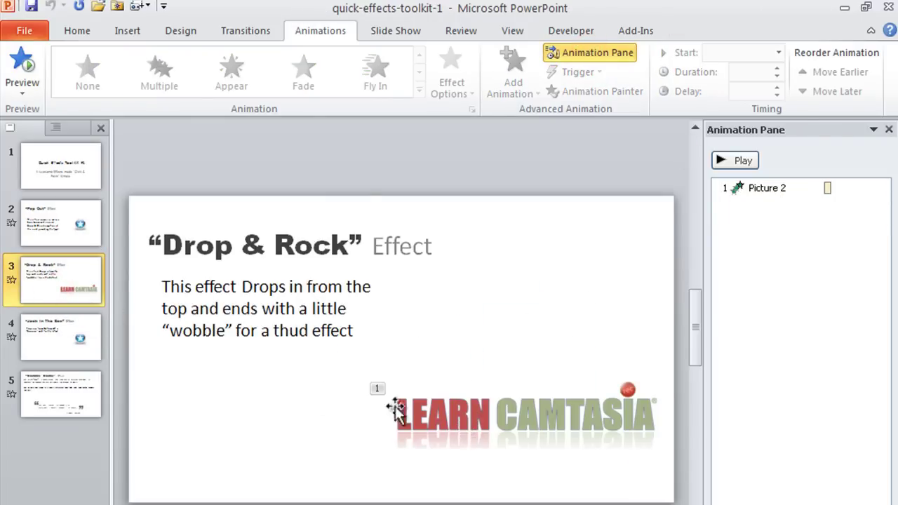
pyautogui.click(75, 343)
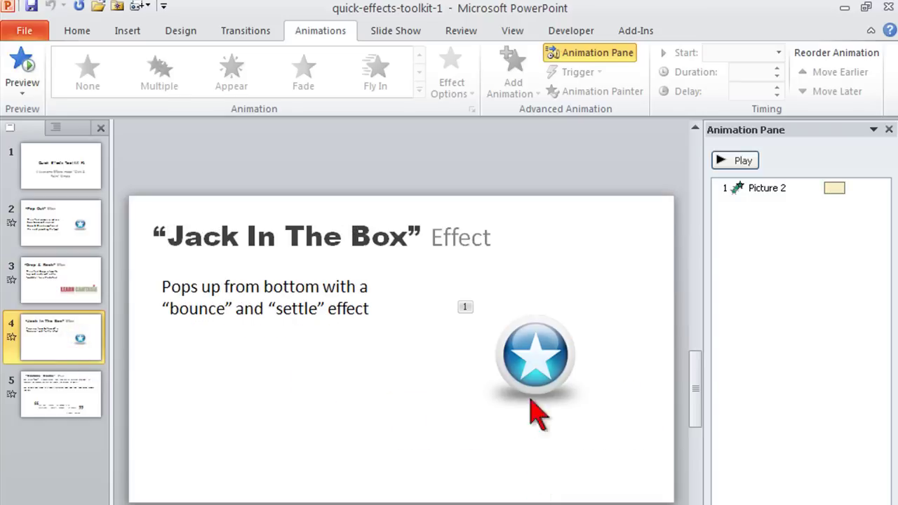
pyautogui.click(66, 393)
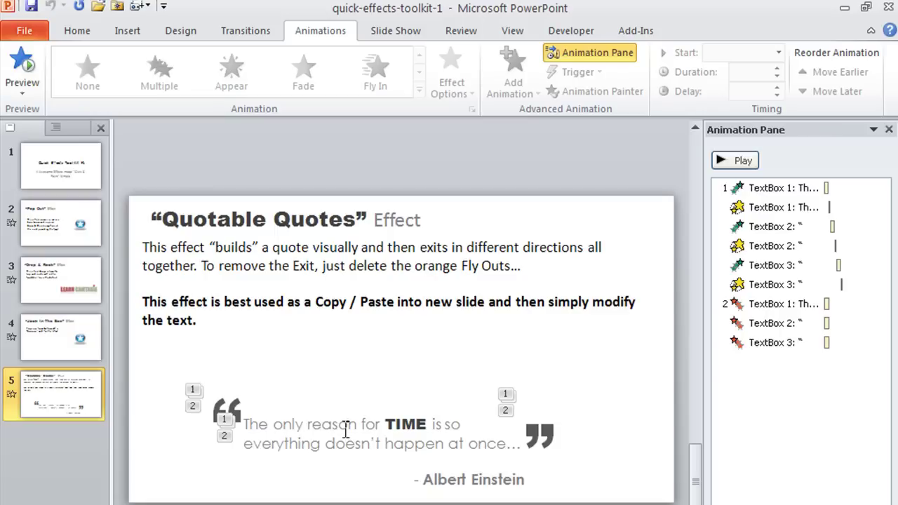
pyautogui.click(70, 217)
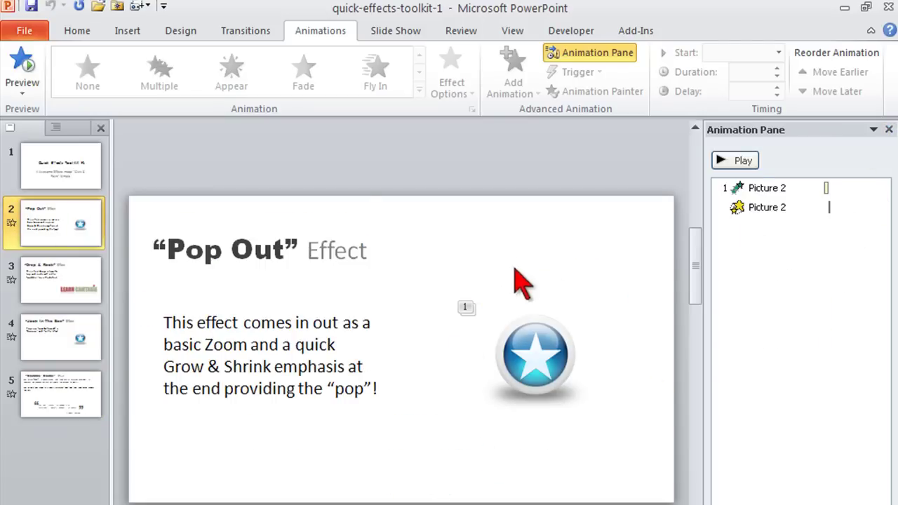
pyautogui.click(610, 262)
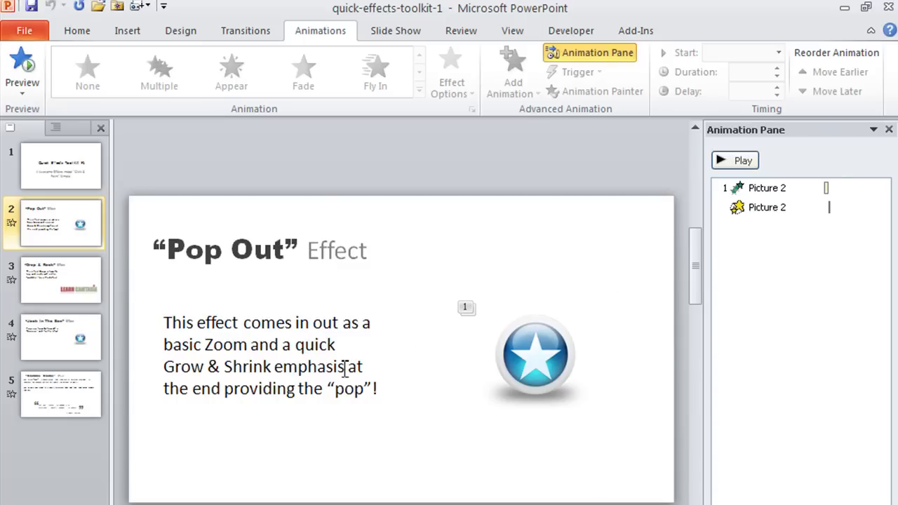
pyautogui.press('pageup')
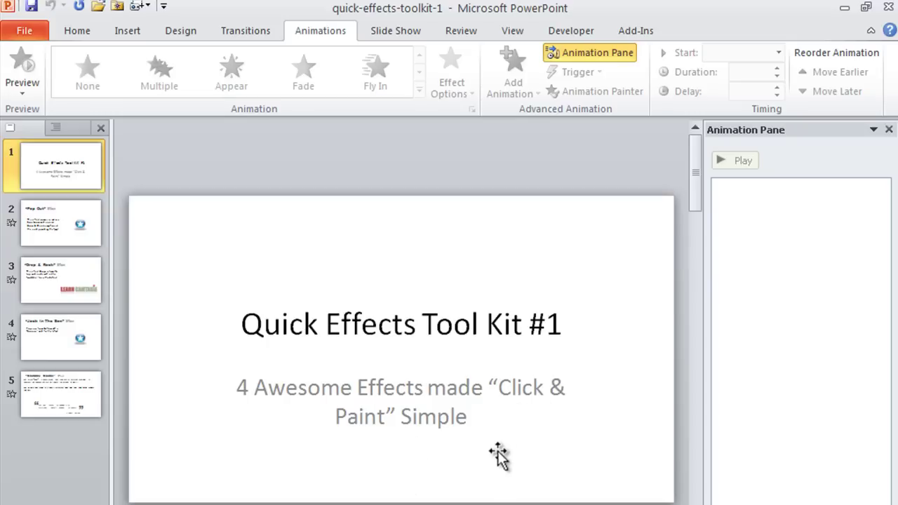
# Return to the Pop Out slide and select its star picture with both animations
pyautogui.click(322, 10)
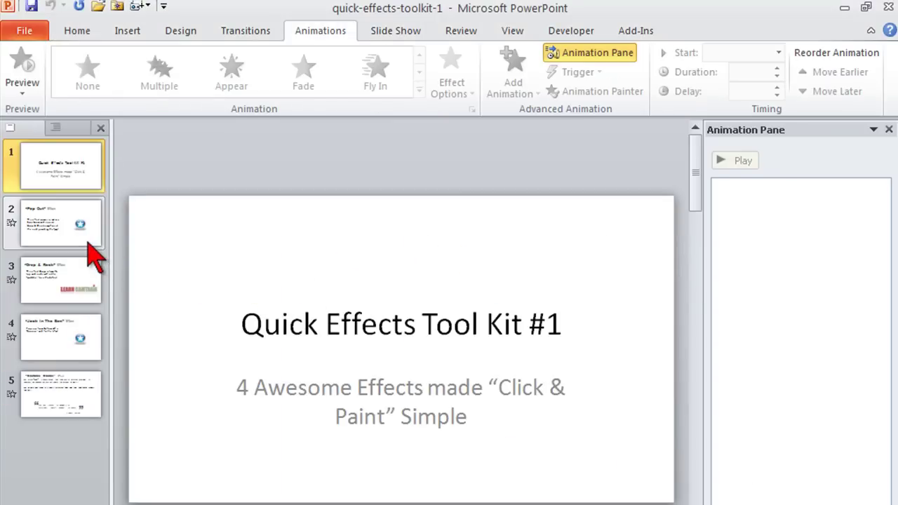
pyautogui.click(87, 242)
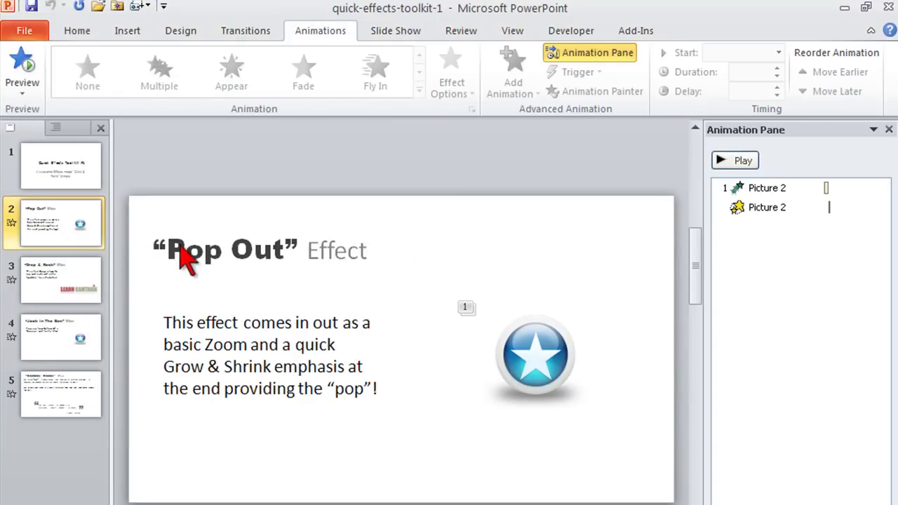
pyautogui.click(60, 281)
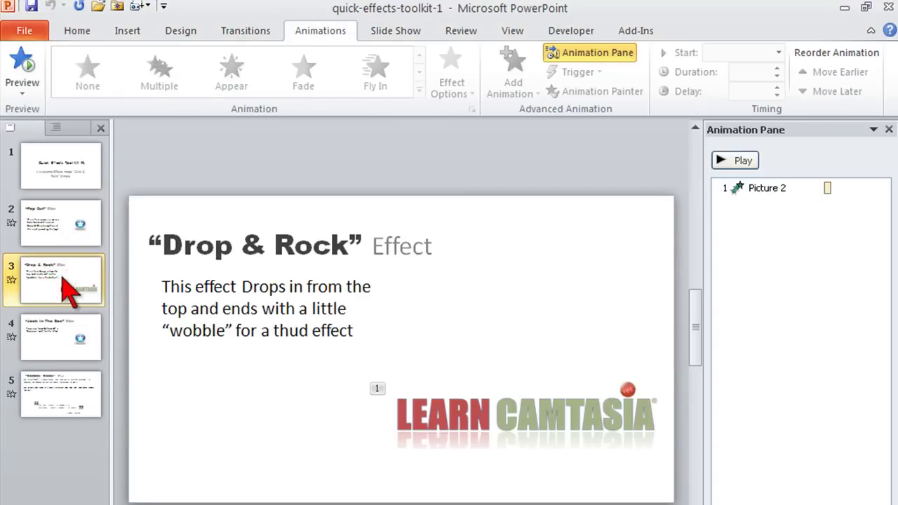
pyautogui.click(67, 244)
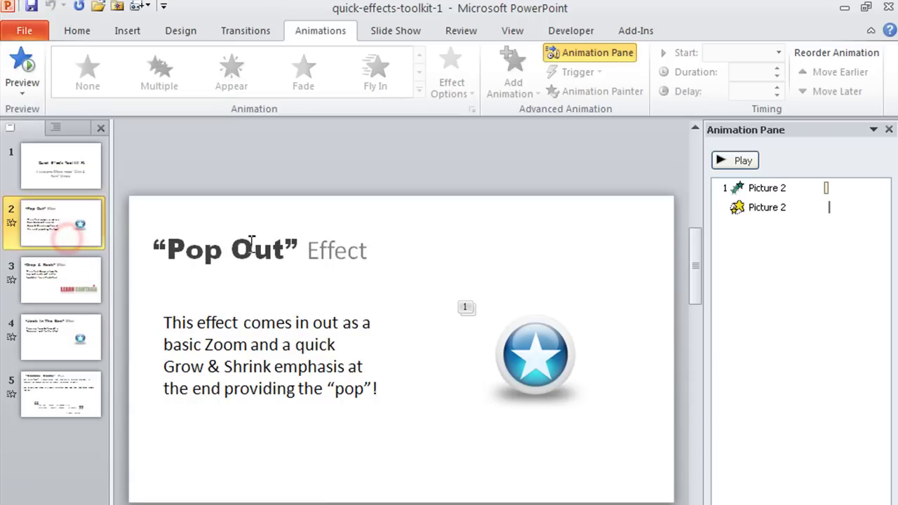
pyautogui.click(551, 366)
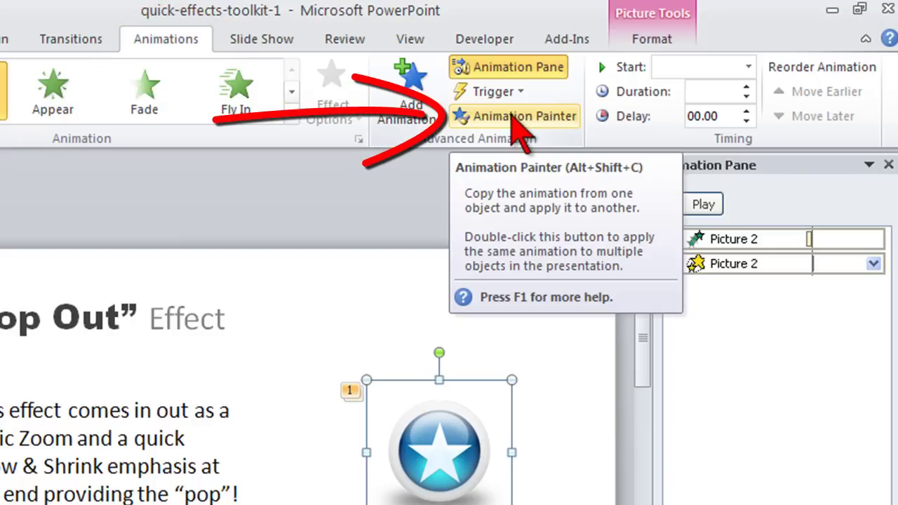
# Paint the star's animation onto the Join For Free picture, then view the Drop & Rock slide
pyautogui.click(516, 116)
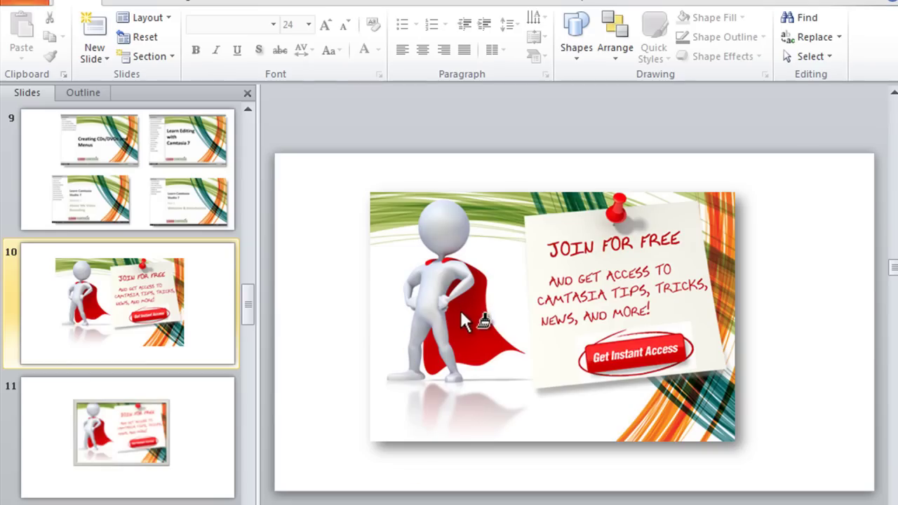
pyautogui.click(461, 314)
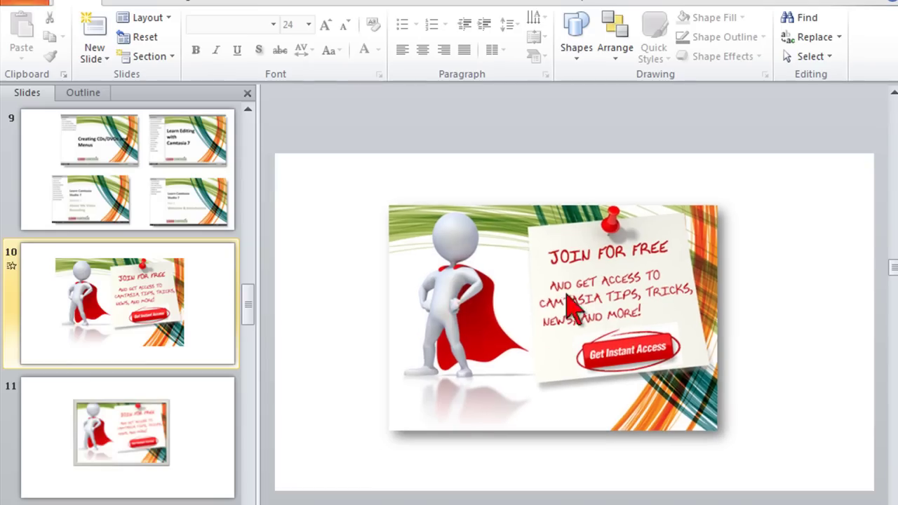
pyautogui.click(325, 282)
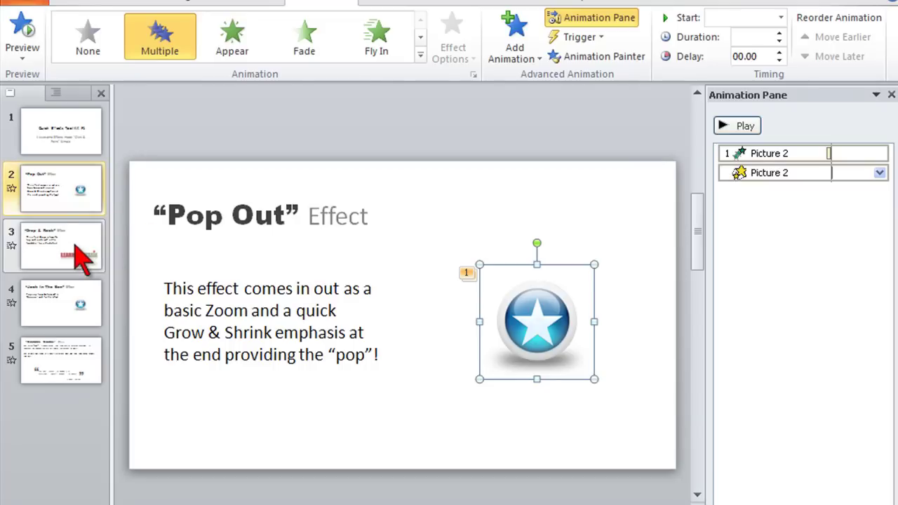
pyautogui.click(74, 245)
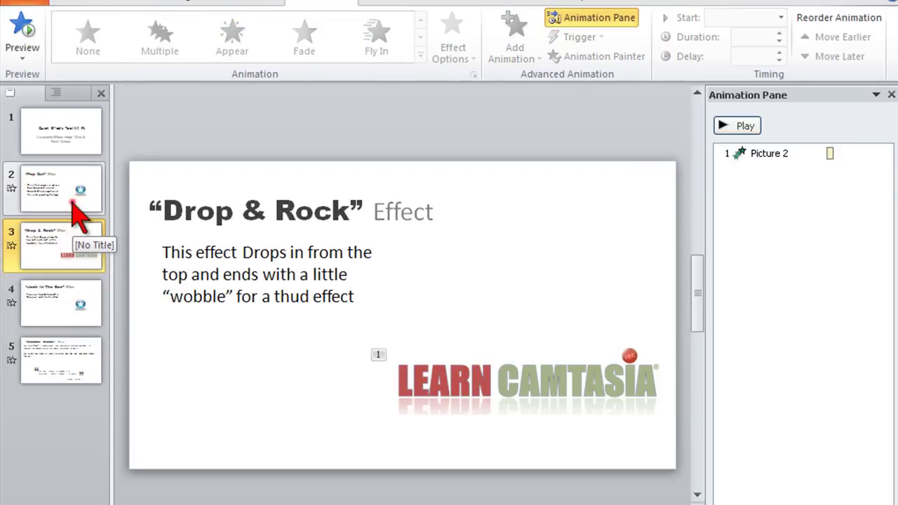
# Display the Pop Out slide, slide 2
pyautogui.click(74, 194)
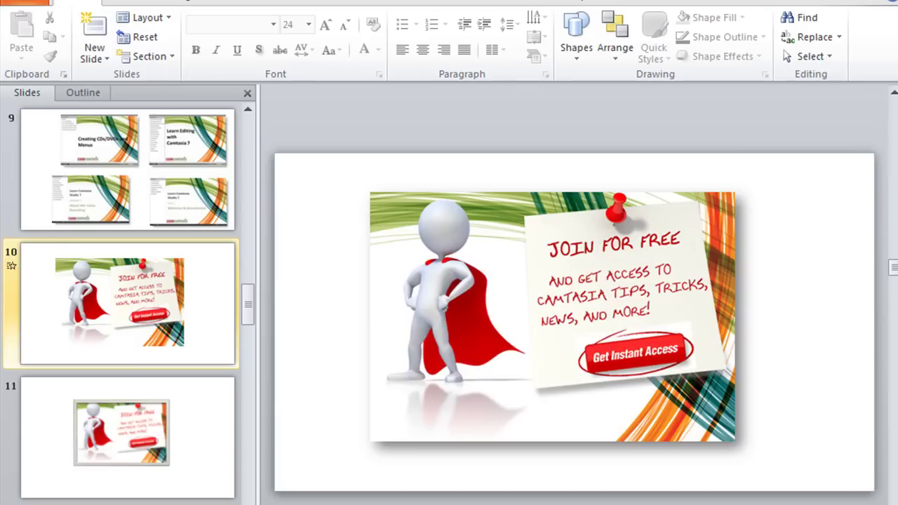
# Show the Animation Pane to review the Join For Free picture's animation
pyautogui.click(321, 2)
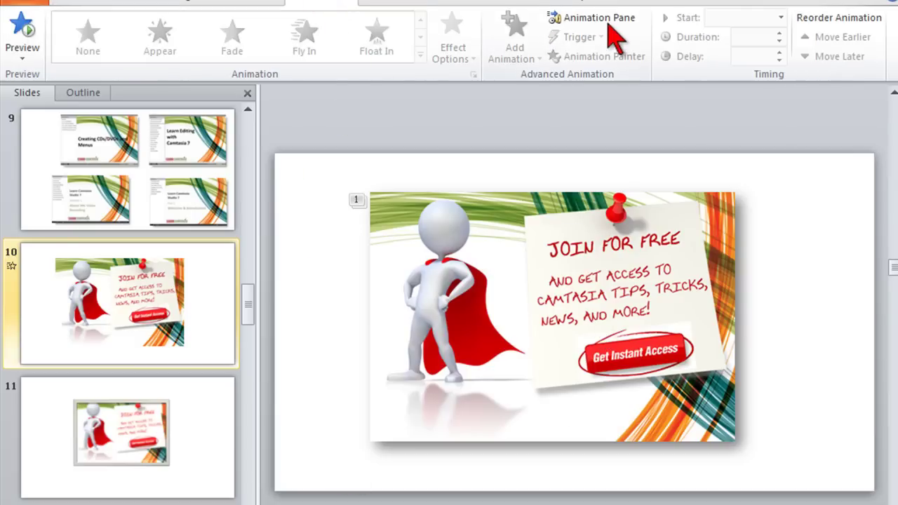
pyautogui.click(586, 21)
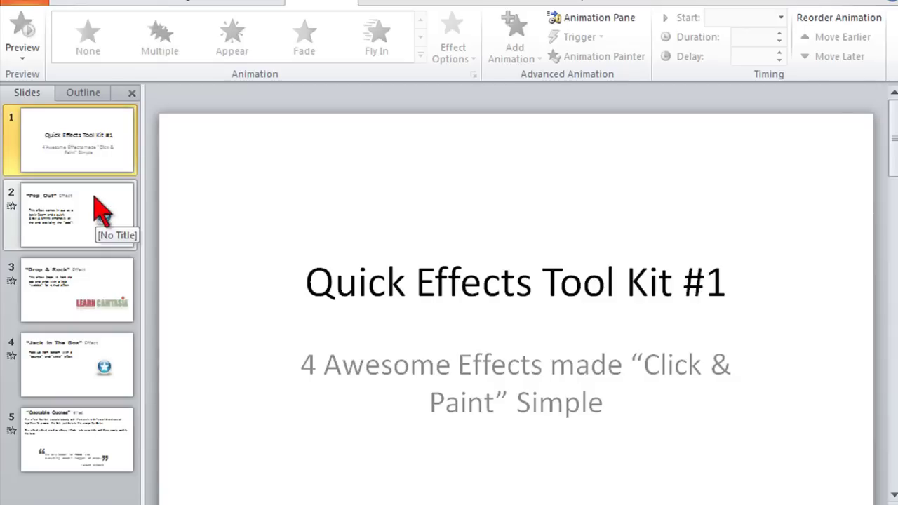
# Browse the Pop Out, Drop & Rock and Jack In The Box slides, then select Drop & Rock's LEARN CAMTASIA logo
pyautogui.click(95, 199)
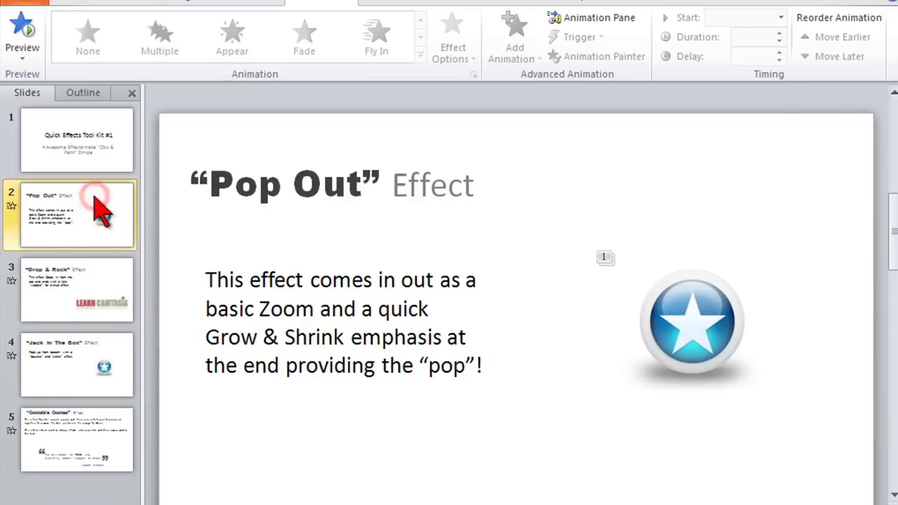
pyautogui.click(123, 290)
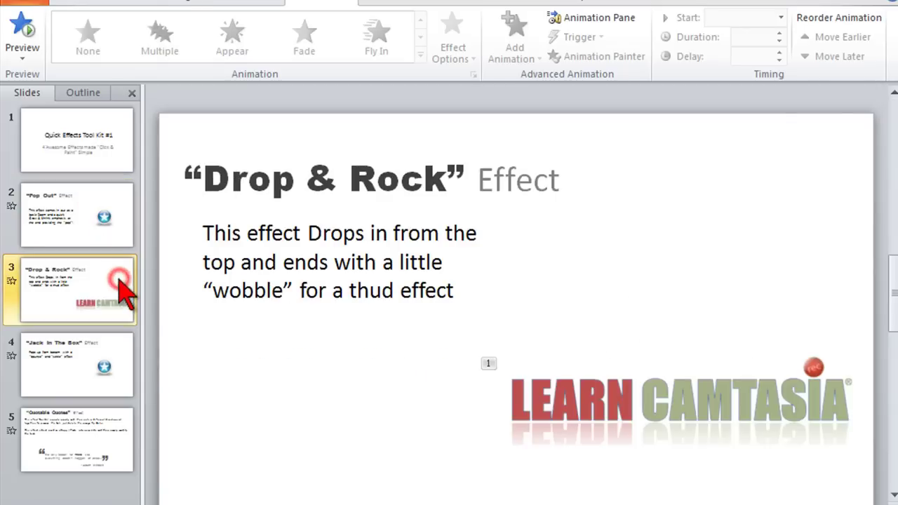
pyautogui.click(116, 358)
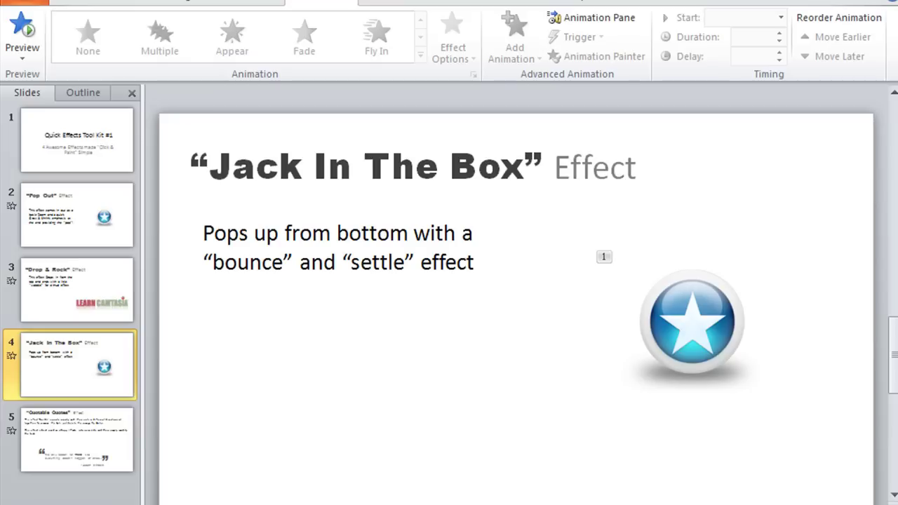
pyautogui.click(76, 306)
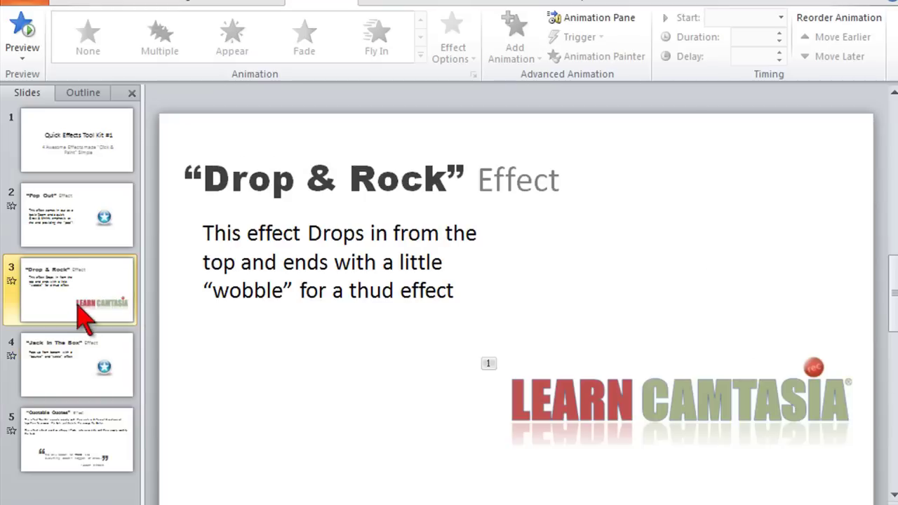
pyautogui.click(612, 386)
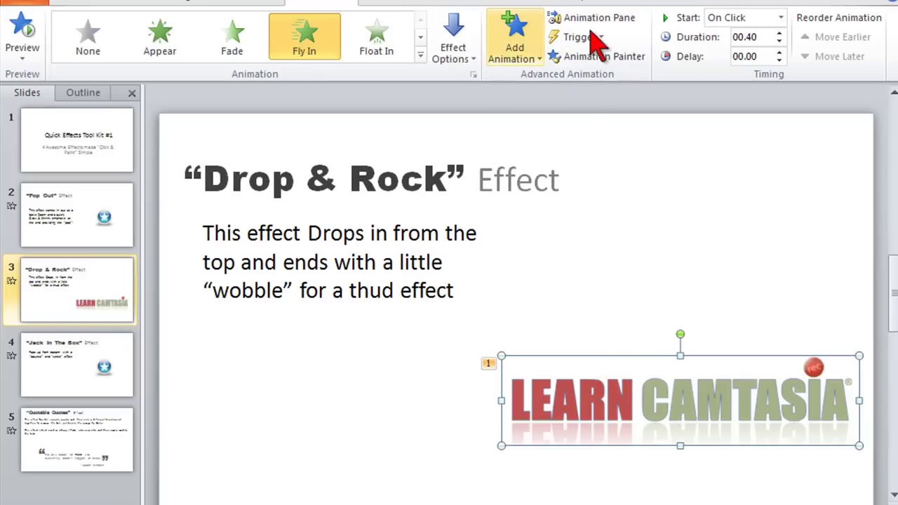
# Open Picture 2's Fly In effect options from the Animation Pane
pyautogui.click(616, 21)
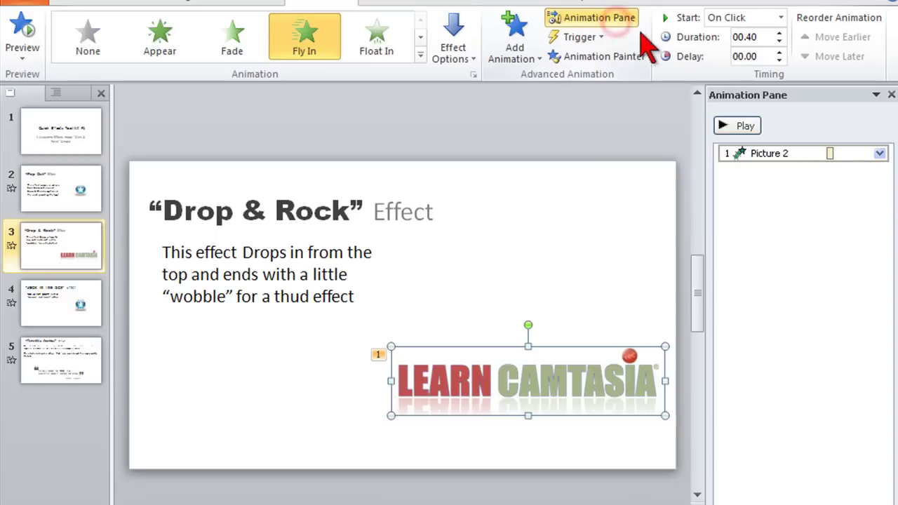
pyautogui.click(880, 153)
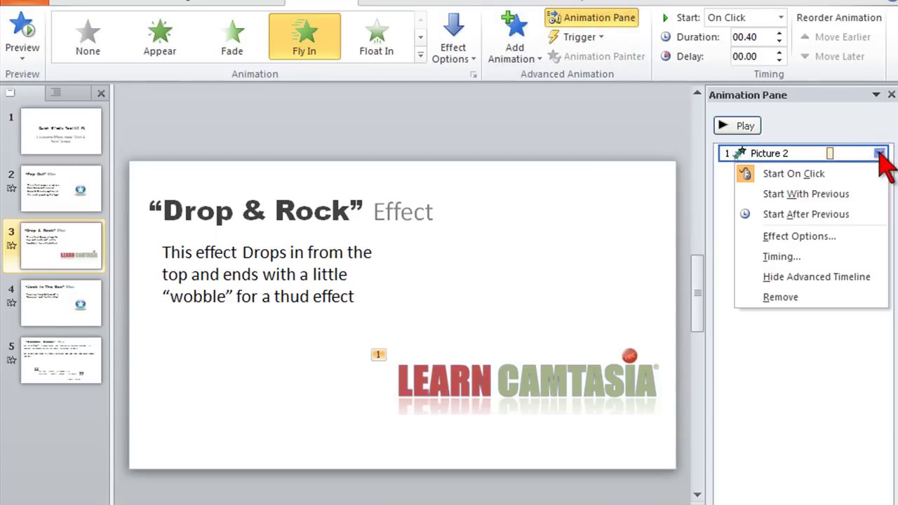
pyautogui.click(828, 237)
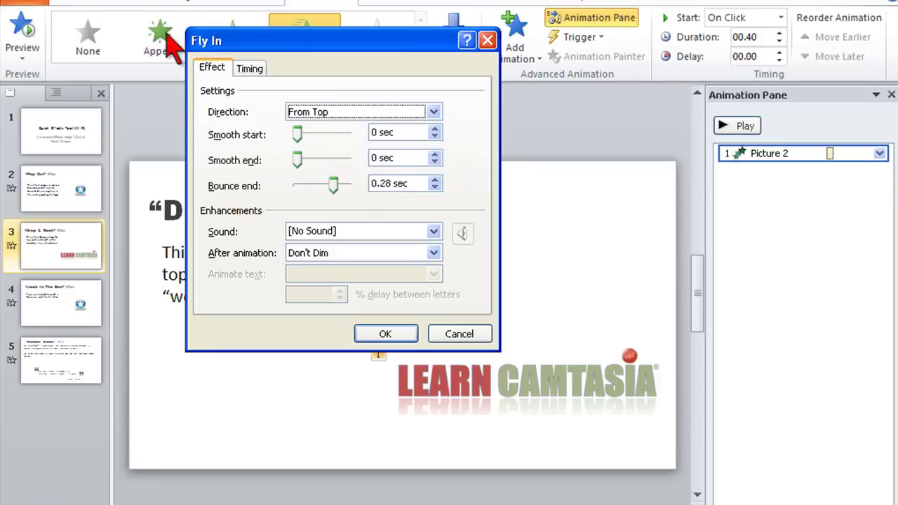
pyautogui.moveTo(273, 40); pyautogui.dragTo(446, 85)
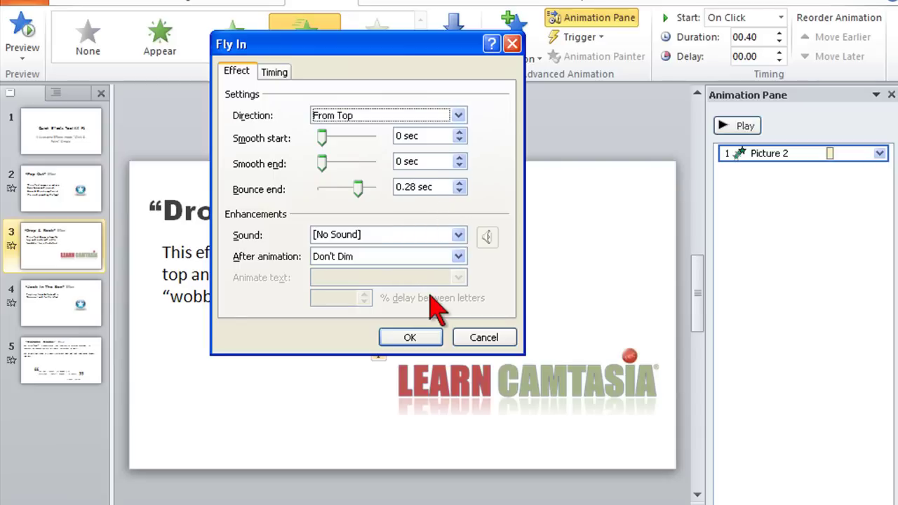
pyautogui.moveTo(370, 43); pyautogui.dragTo(216, 0)
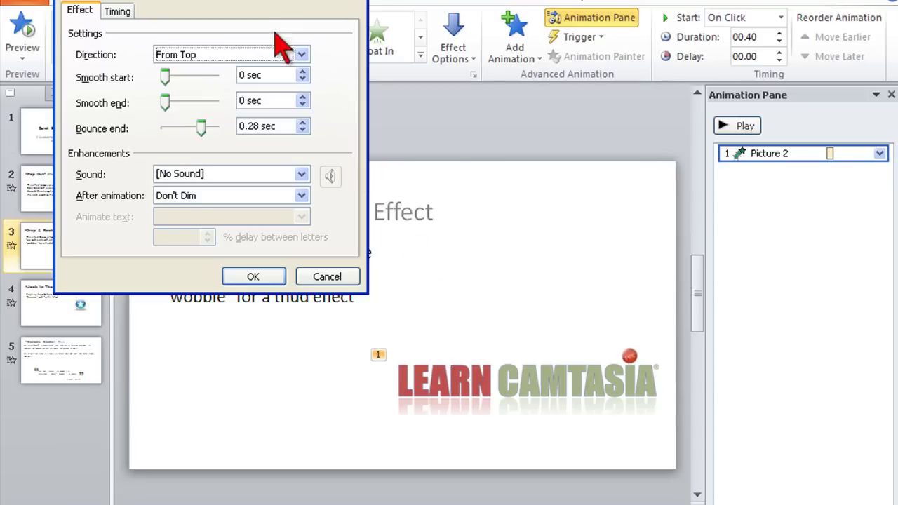
pyautogui.moveTo(279, 0); pyautogui.dragTo(276, 290)
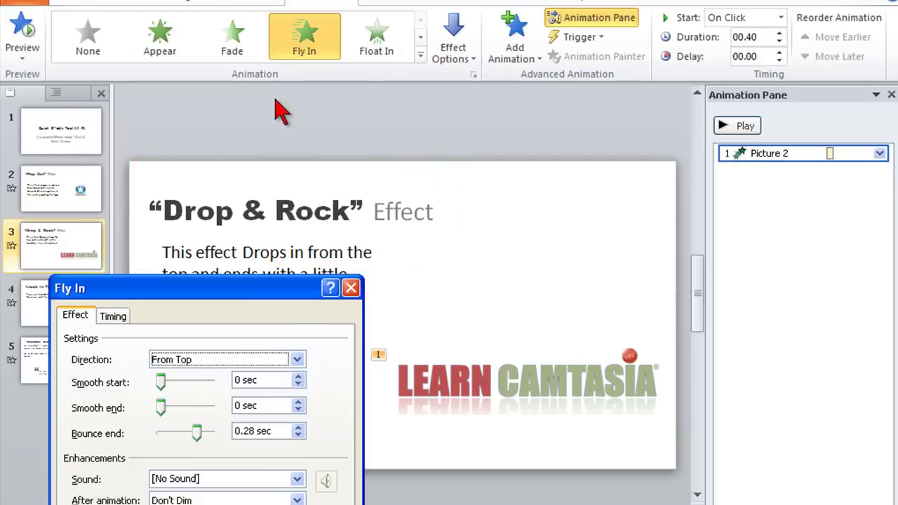
pyautogui.moveTo(280, 288); pyautogui.dragTo(277, 34)
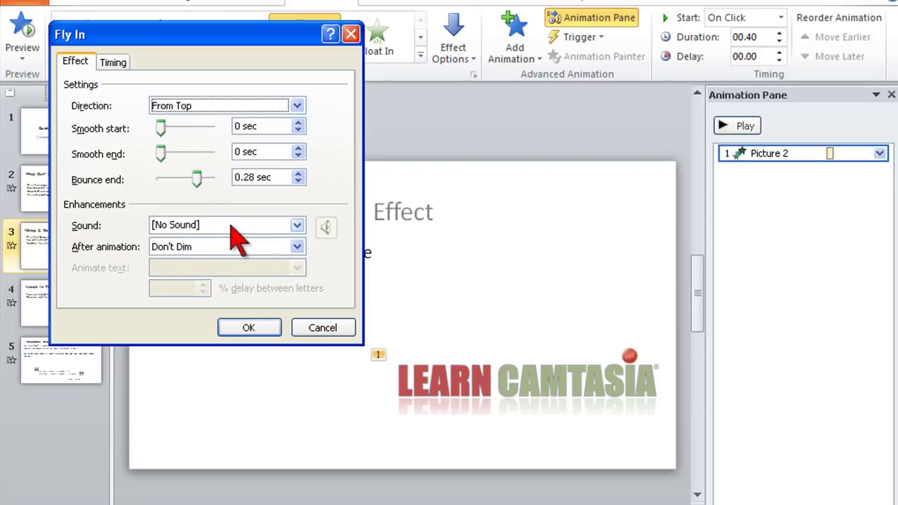
# Scroll through the Fly In Sound list, then close the dialog without choosing a sound
pyautogui.click(297, 225)
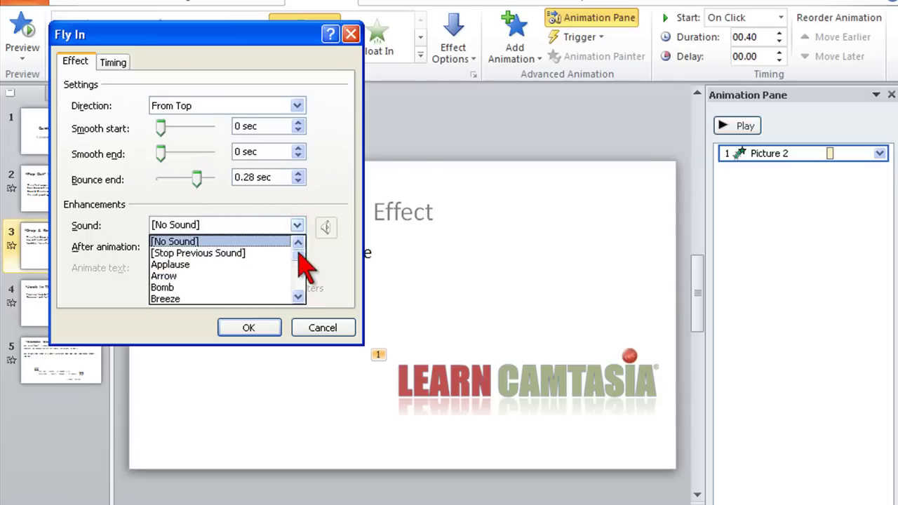
pyautogui.moveTo(298, 251); pyautogui.dragTo(299, 294)
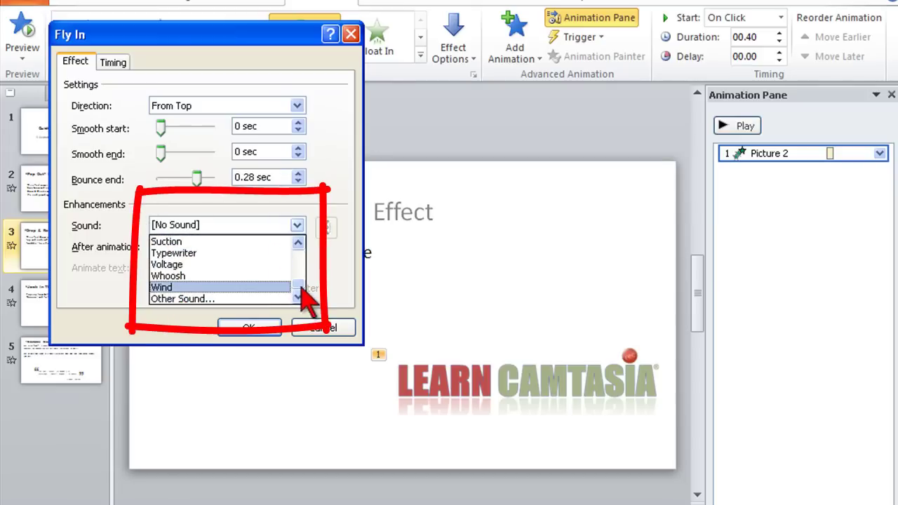
pyautogui.scroll(10, 302, 284)
pyautogui.press('Escape')
pyautogui.press('Escape')
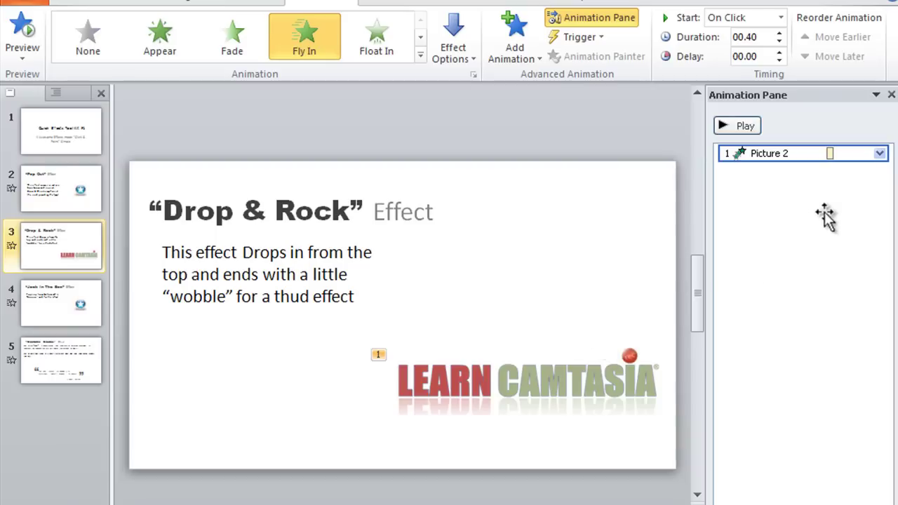
# Set Picture 2's Fly In sound to Explosion and confirm
pyautogui.click(879, 153)
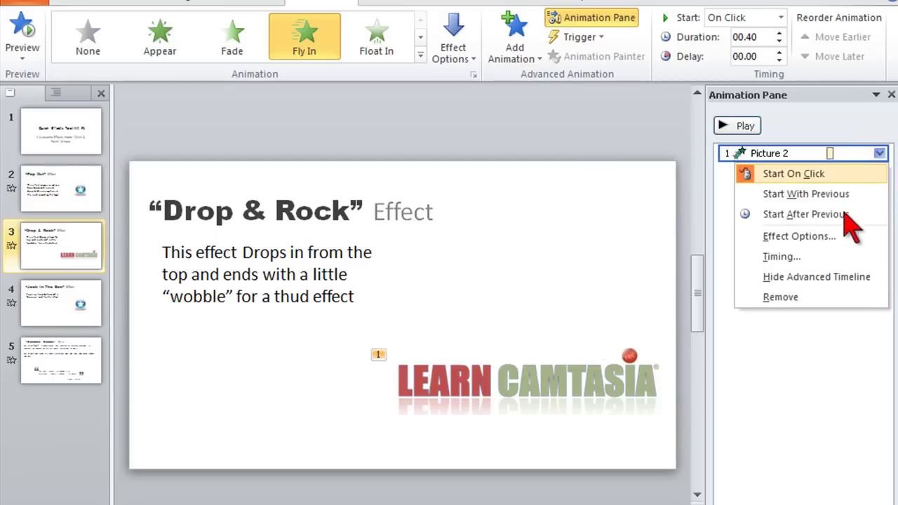
pyautogui.click(828, 238)
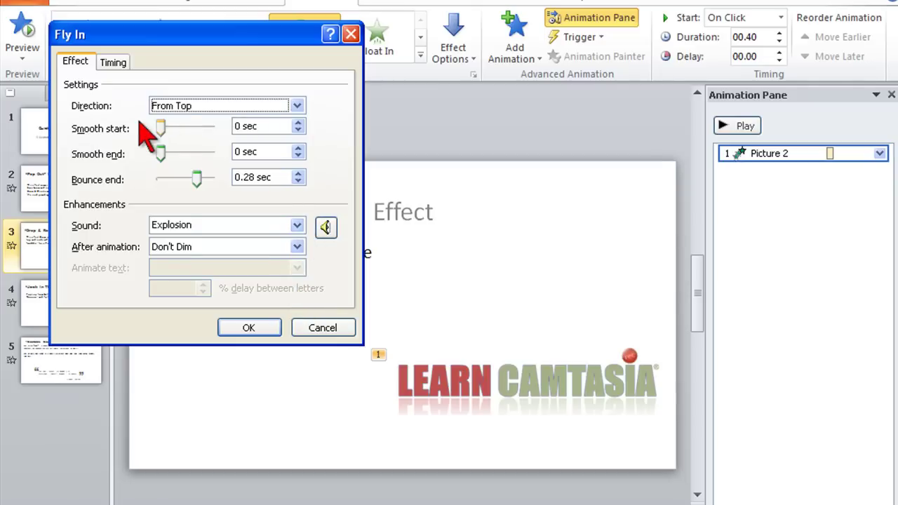
pyautogui.click(297, 225)
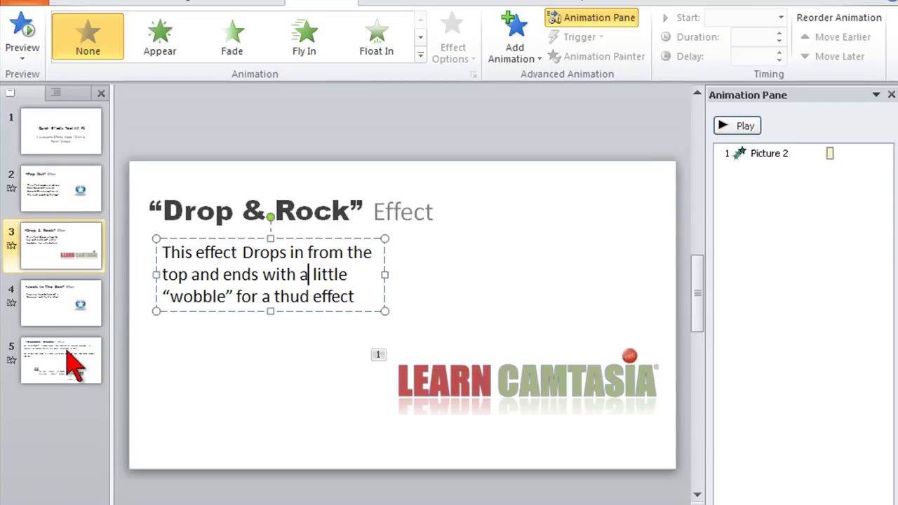